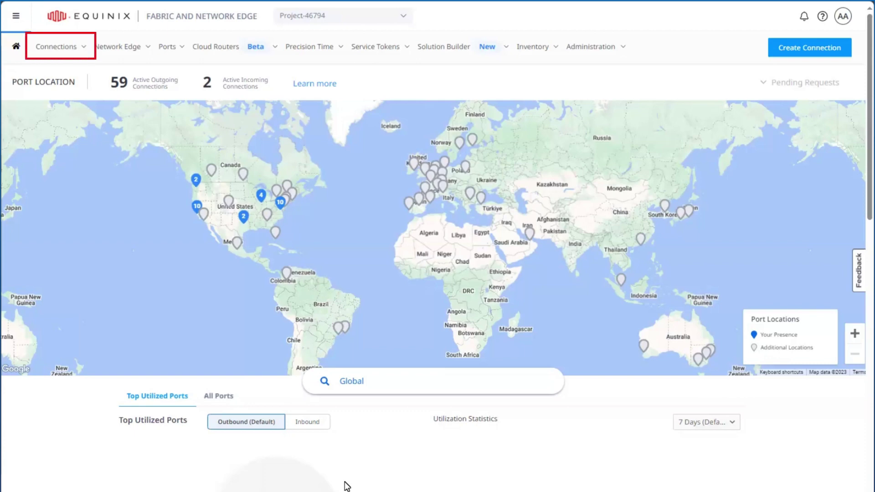
- Start an Equinix Internet Access order from Create Connection via the Equinix services card
click(74, 55)
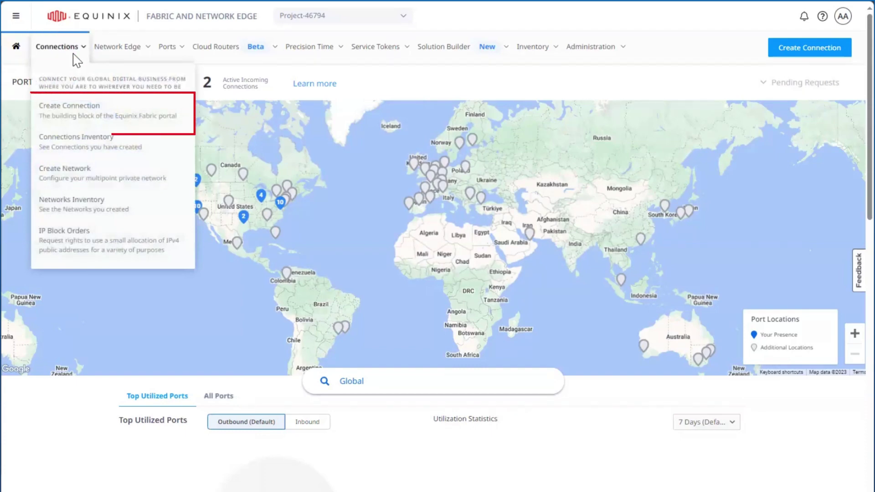
click(75, 107)
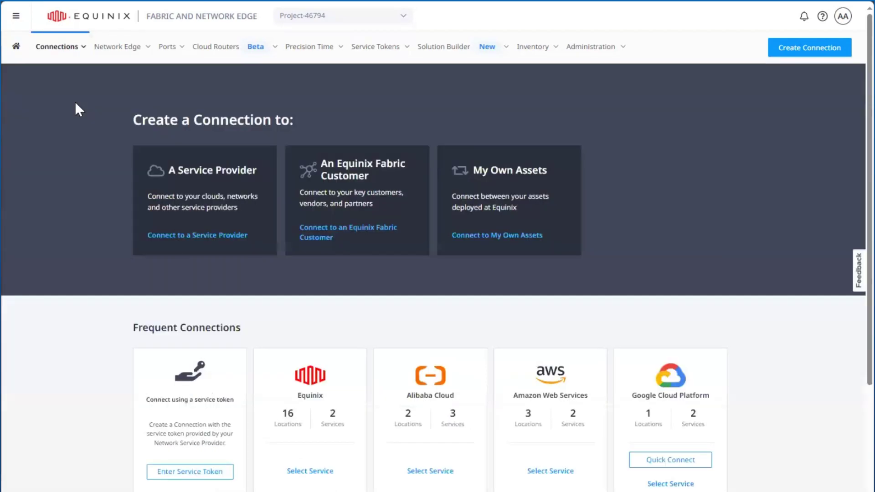
scroll(72, 137, down, 1)
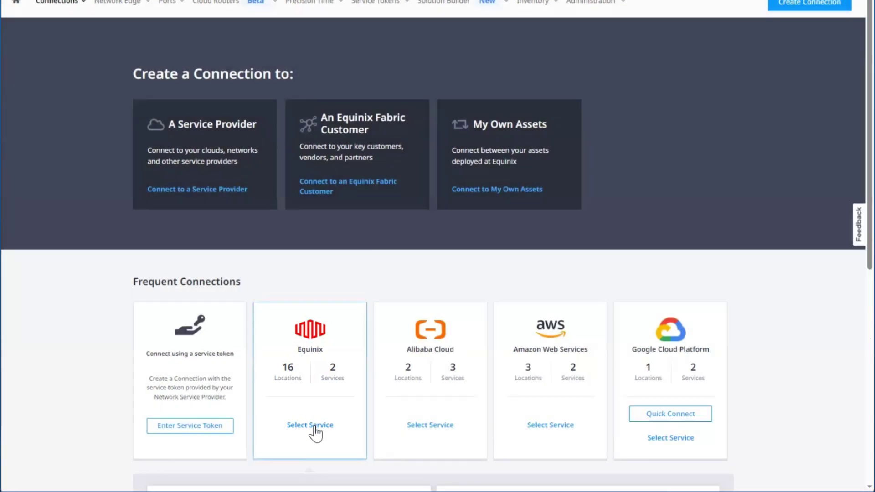
click(313, 425)
scroll(312, 379, down, 8)
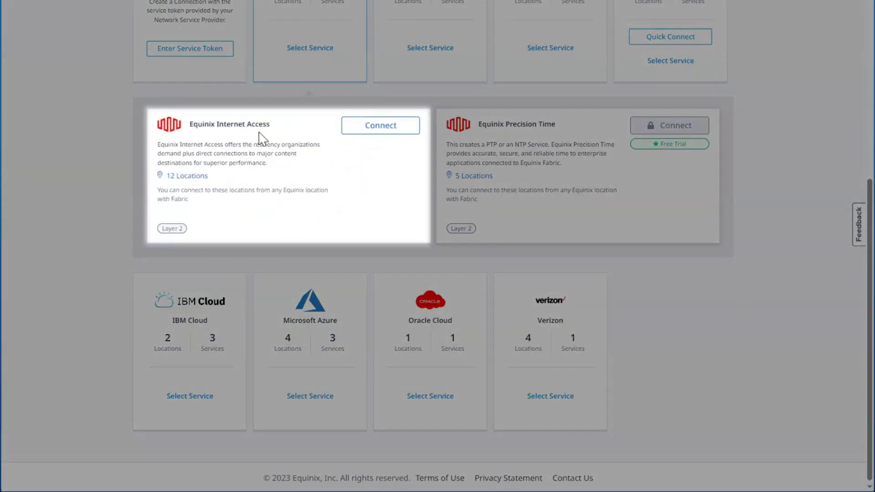
click(380, 126)
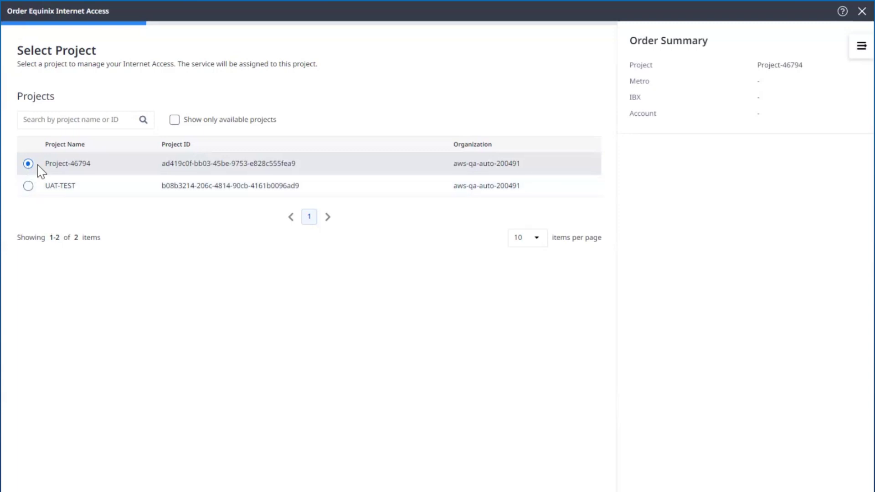
- Keep Project-46794, choose the Chicago CH2 data center and a billing account, then continue
click(592, 467)
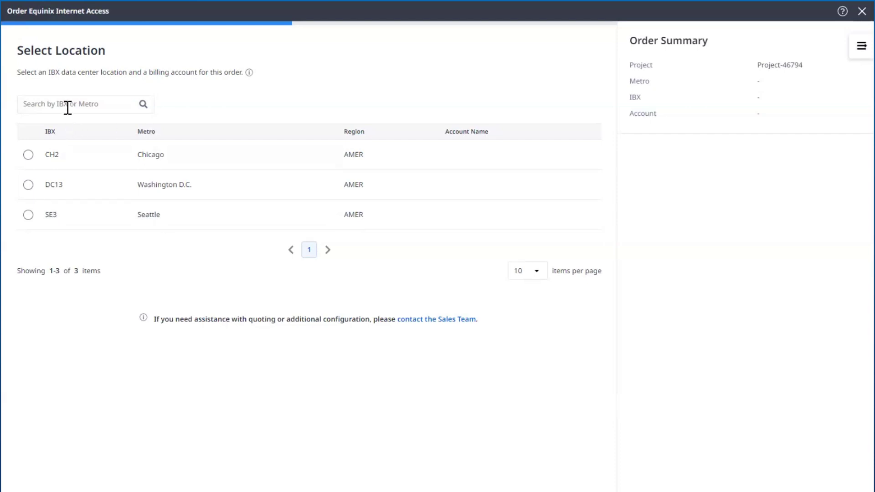
click(27, 155)
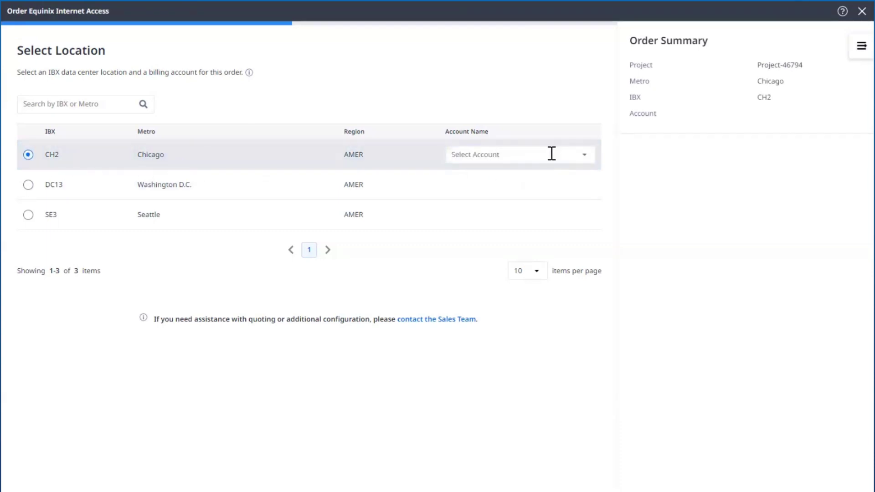
click(551, 153)
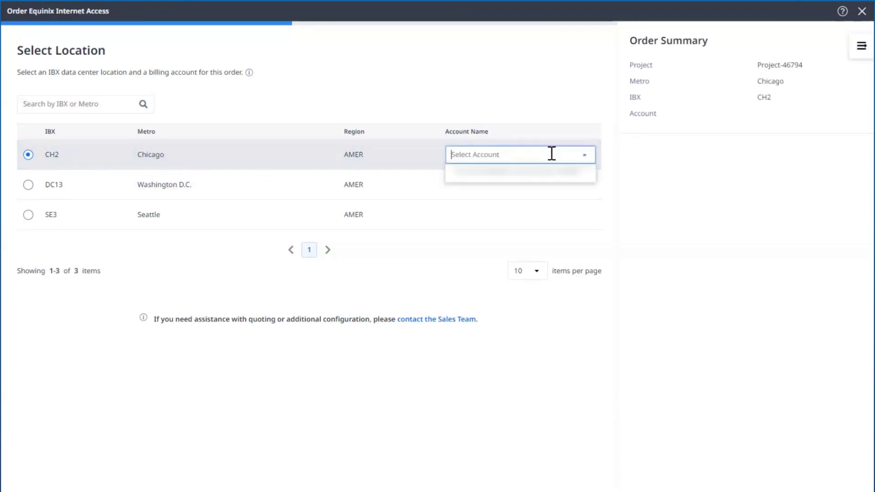
click(515, 179)
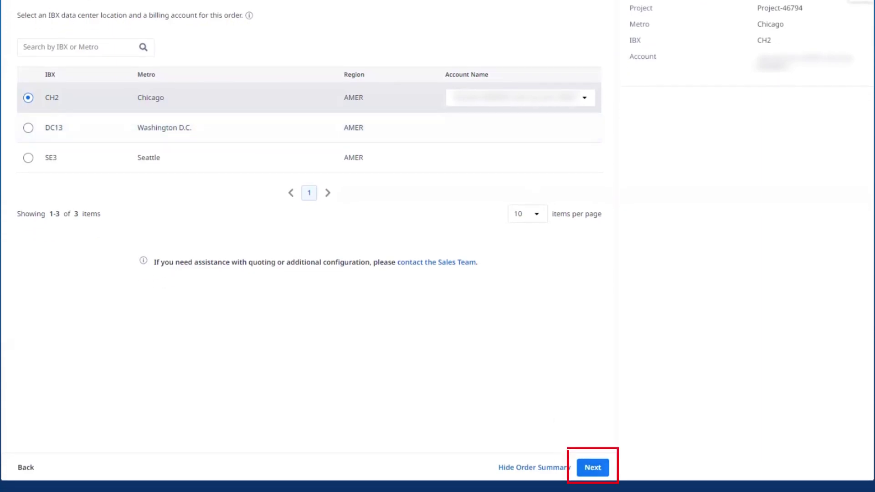
click(592, 468)
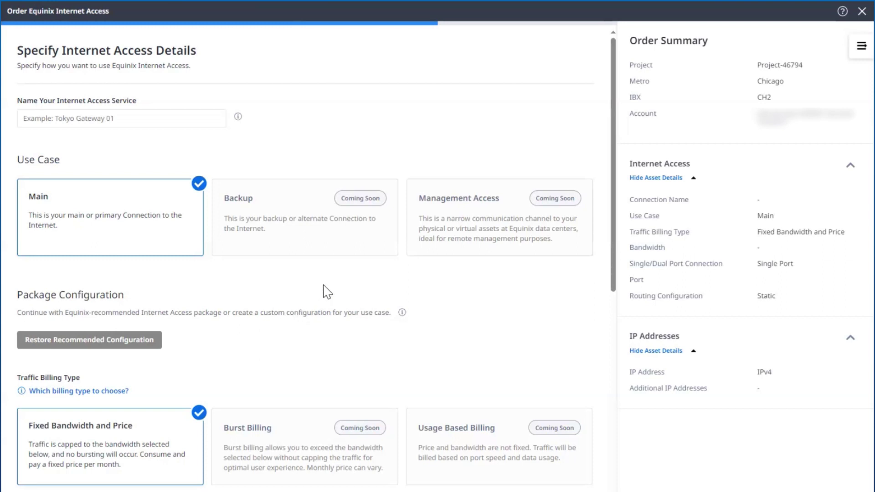
scroll(327, 291, down, 8)
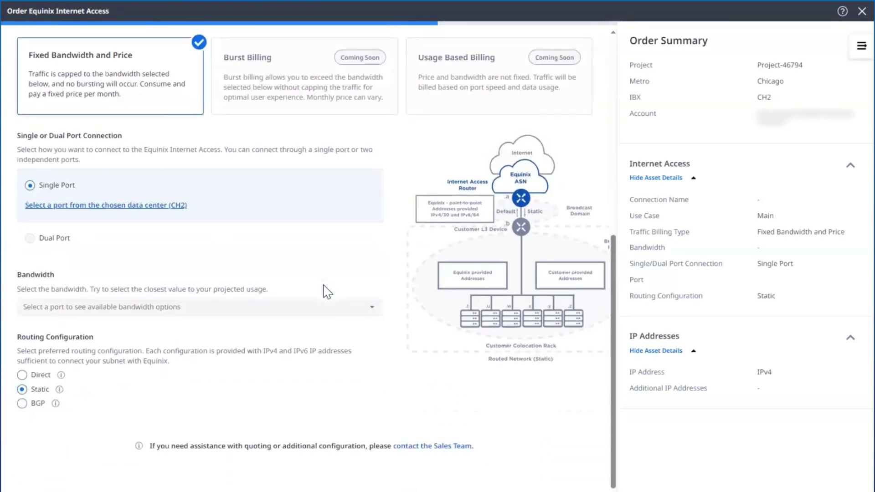
scroll(328, 292, up, 8)
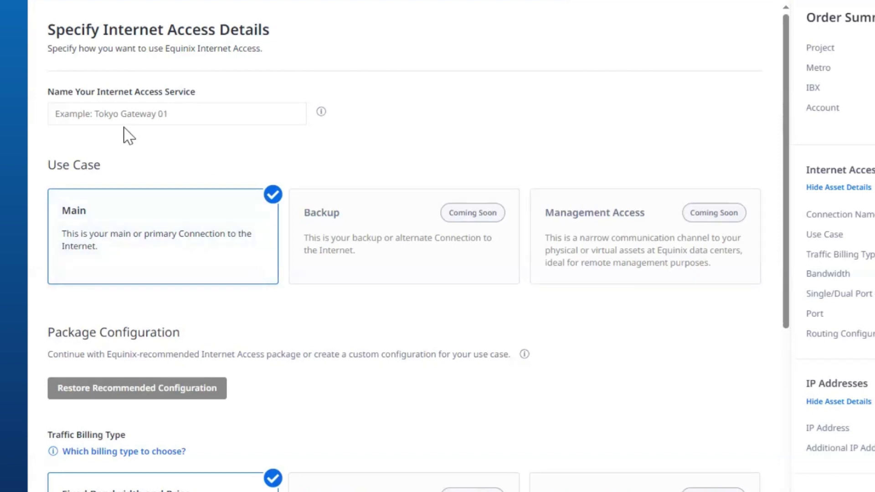
- Name the service 'Test demo' and bring up the list of CH2 ports
click(113, 114)
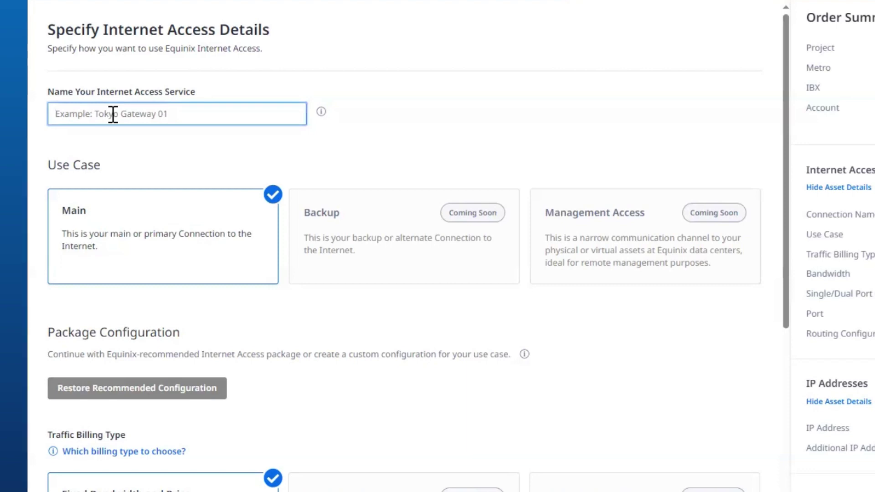
text(Test demo)
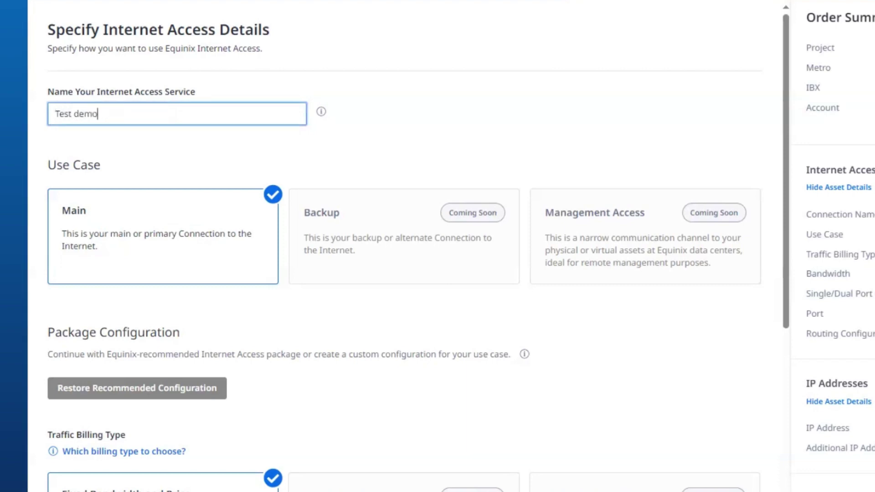
scroll(254, 273, down, 5)
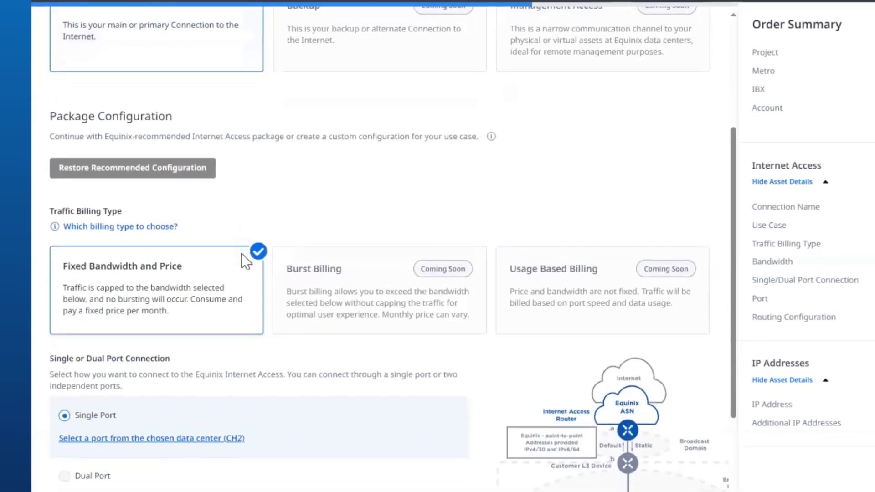
scroll(245, 260, down, 4)
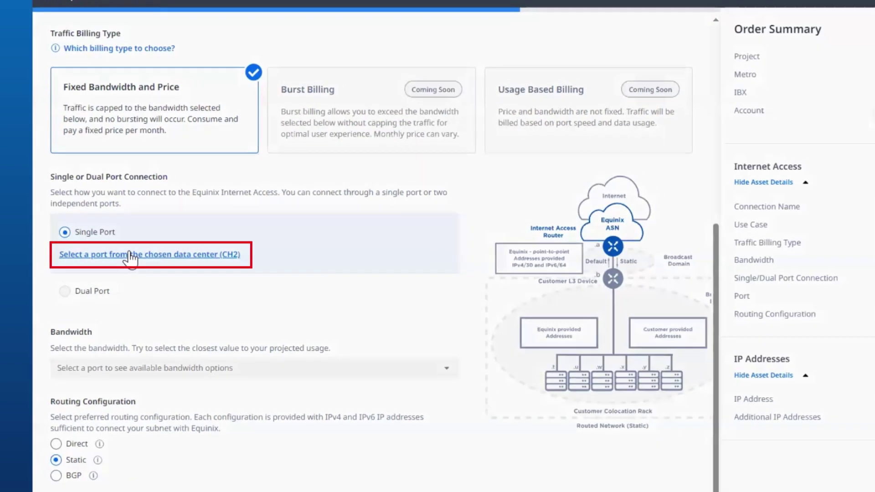
click(130, 255)
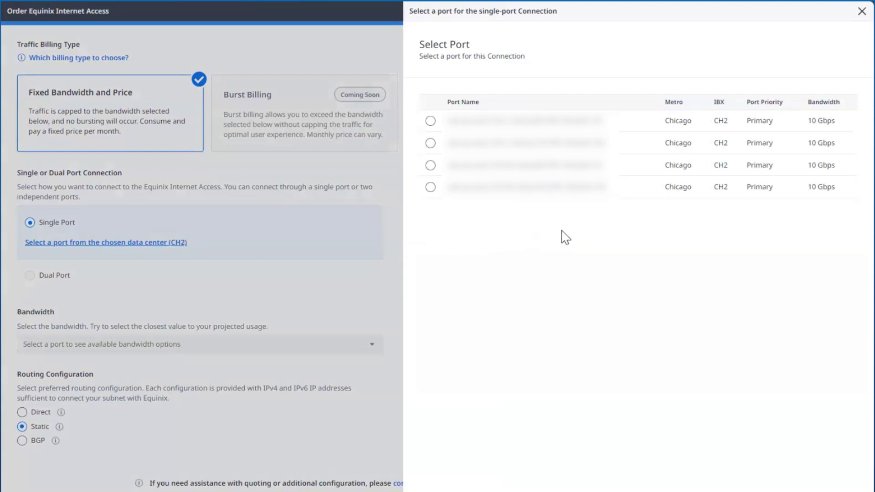
- Assign the first 10 Gbps Primary CH2 port to the single-port connection
click(431, 121)
click(842, 465)
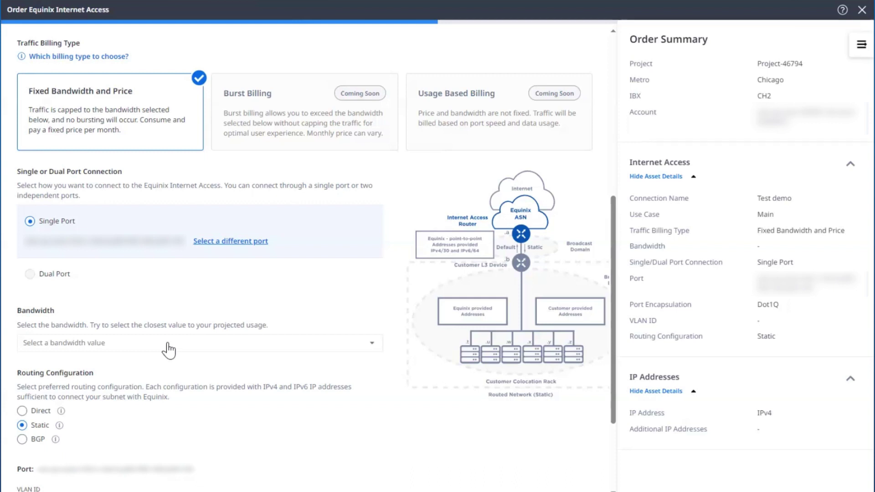
- Set the bandwidth to 10 Mbps, briefly hiding and restoring the order summary panel
click(169, 348)
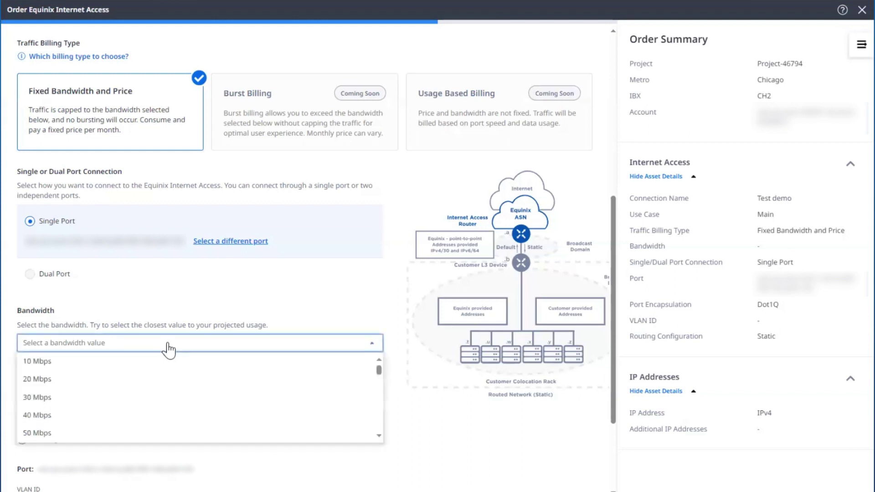
click(47, 369)
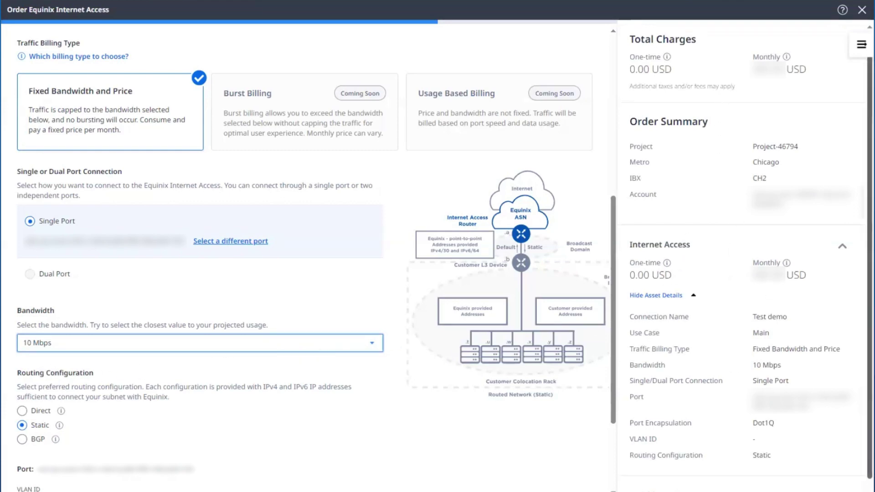
click(861, 44)
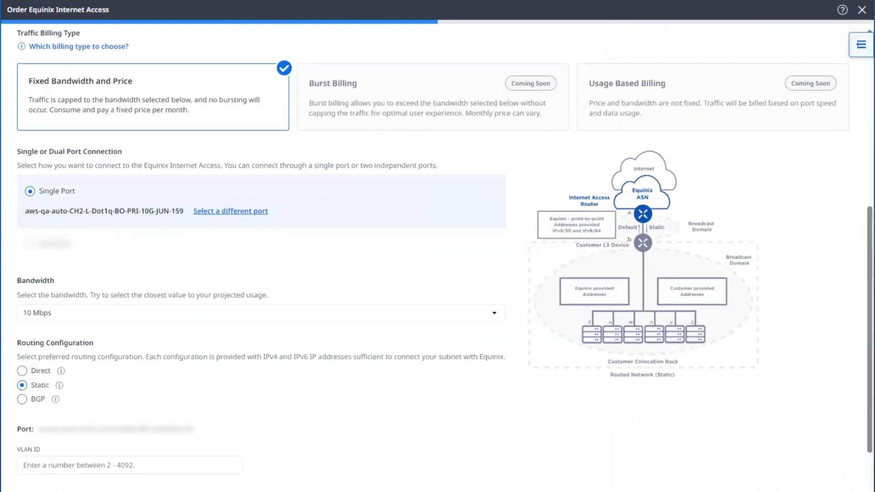
click(861, 44)
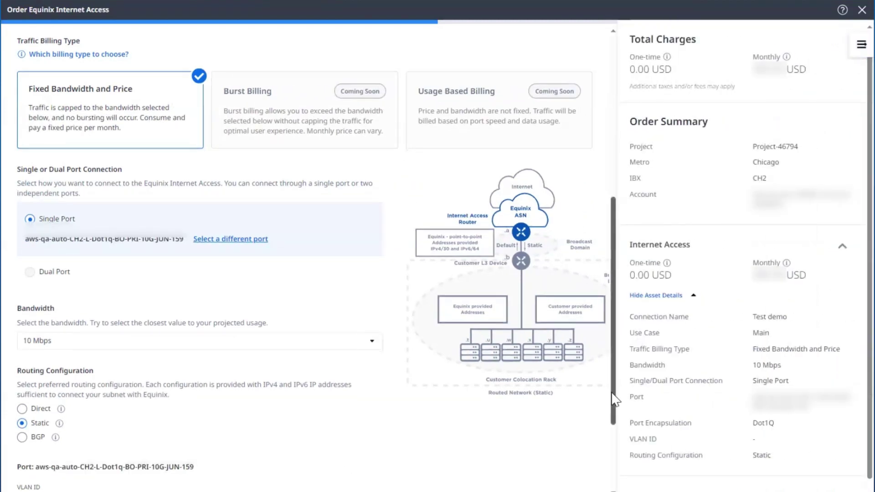
drag(612, 388, 617, 424)
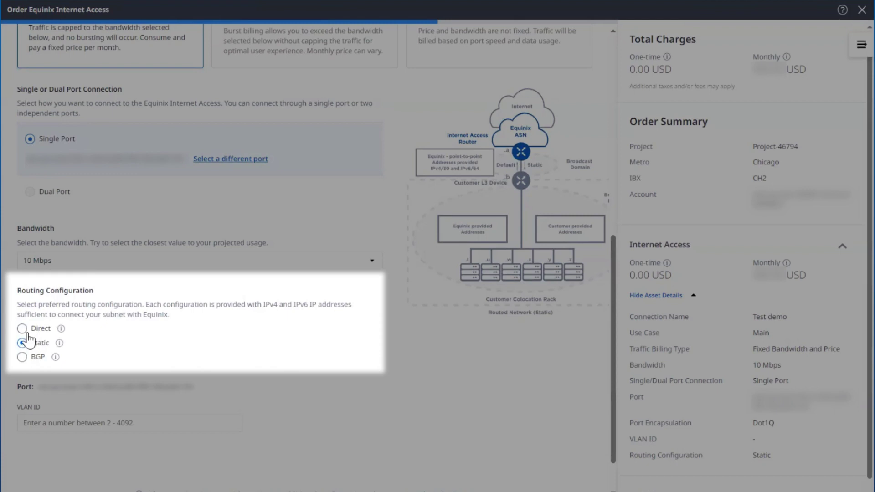
- Try the Direct and BGP routing options and BGP policies, then settle on Static routing
click(25, 332)
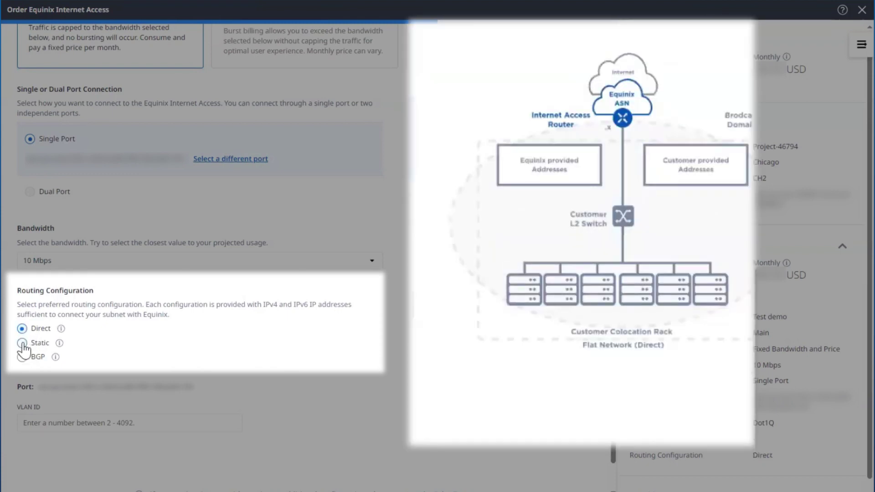
click(22, 344)
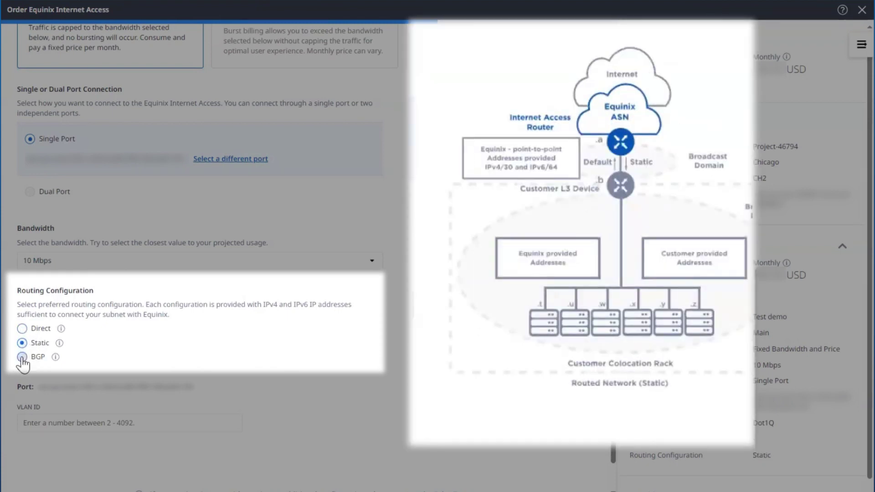
click(22, 357)
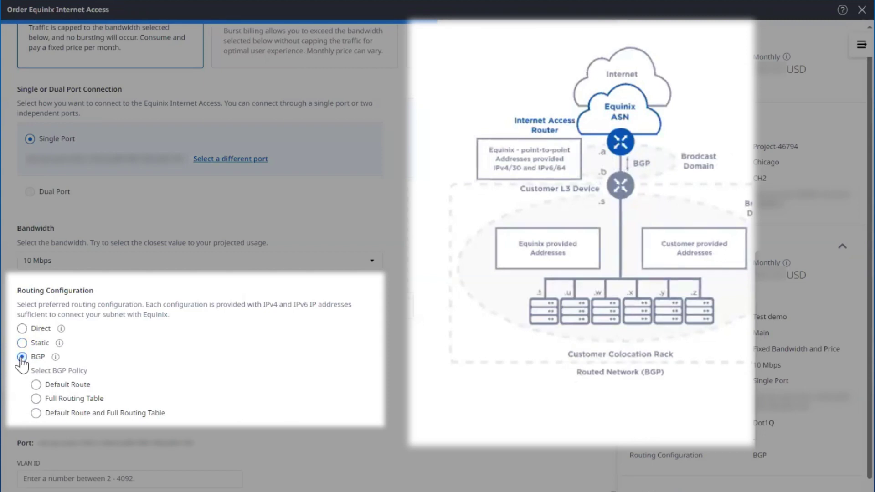
click(37, 385)
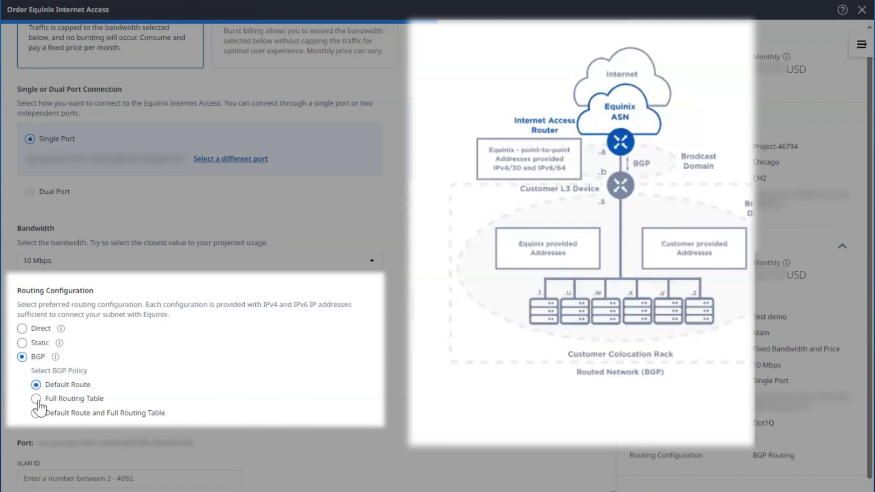
click(36, 399)
click(36, 413)
click(22, 344)
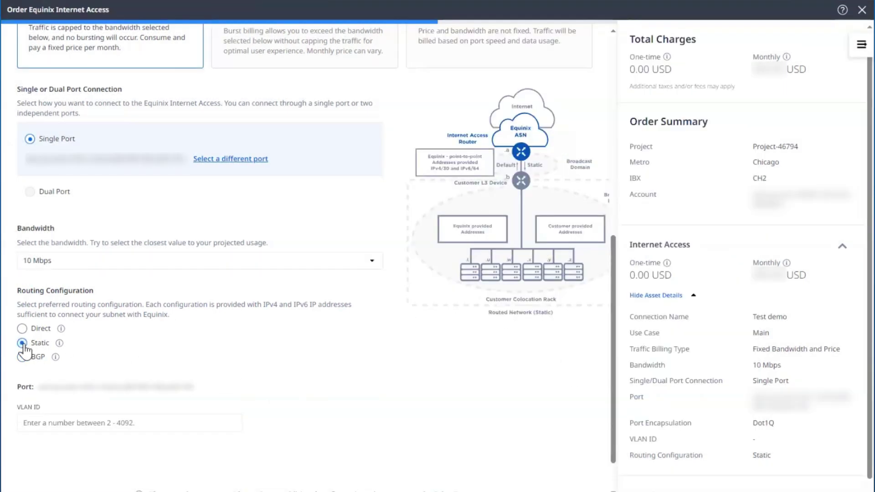
- Set the port's VLAN ID to 777 and continue to the IP addresses step
click(68, 426)
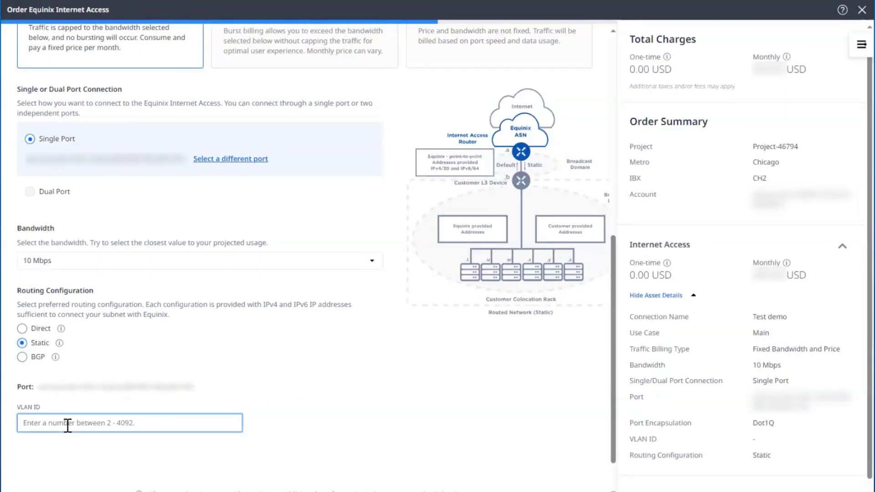
text(7)
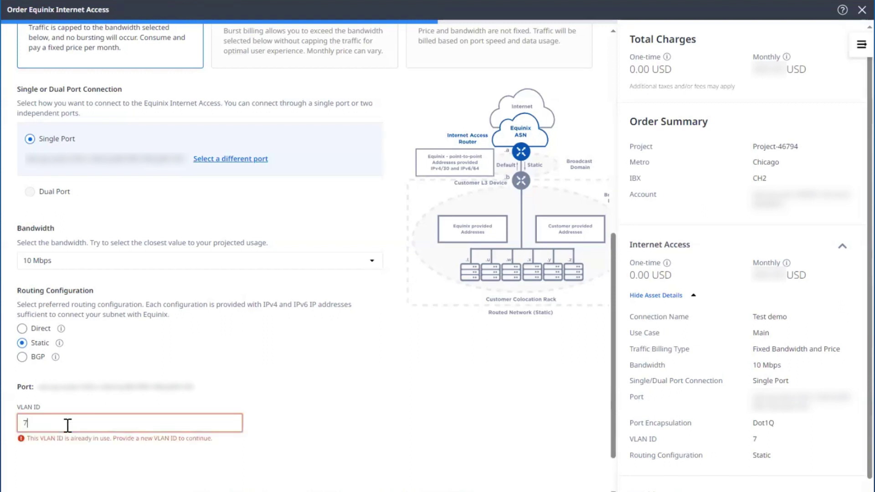
text(77)
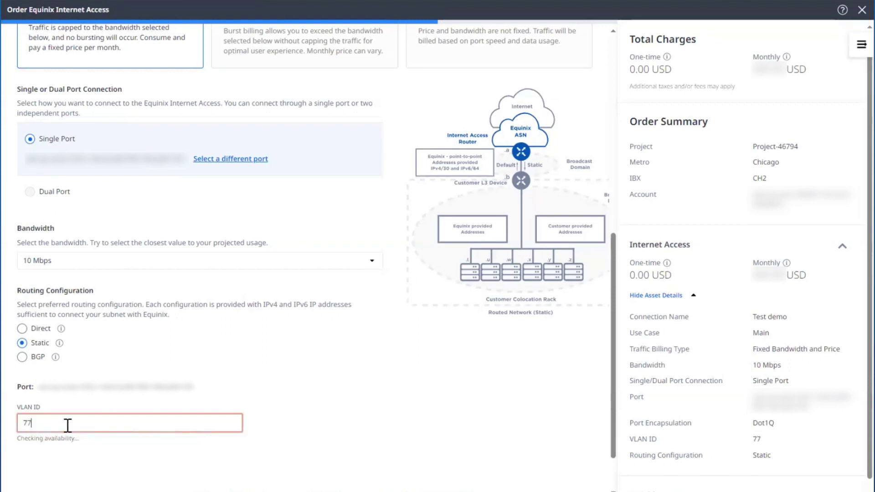
scroll(430, 400, down, 1)
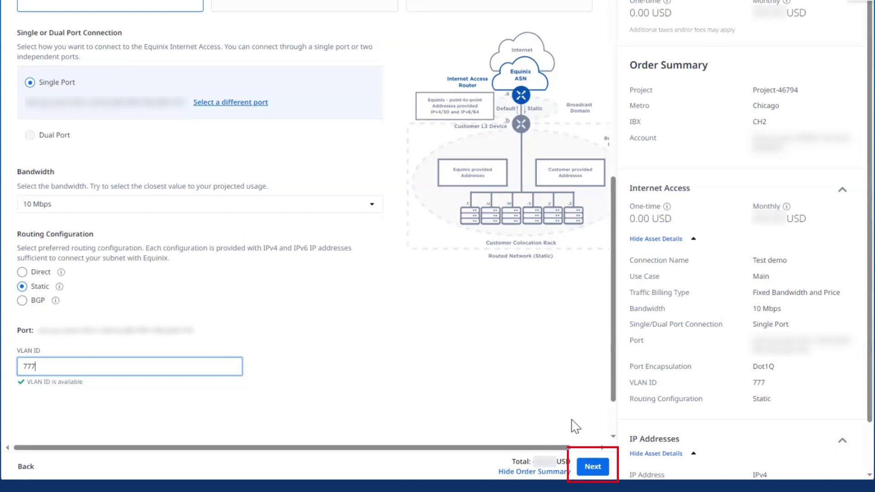
click(592, 487)
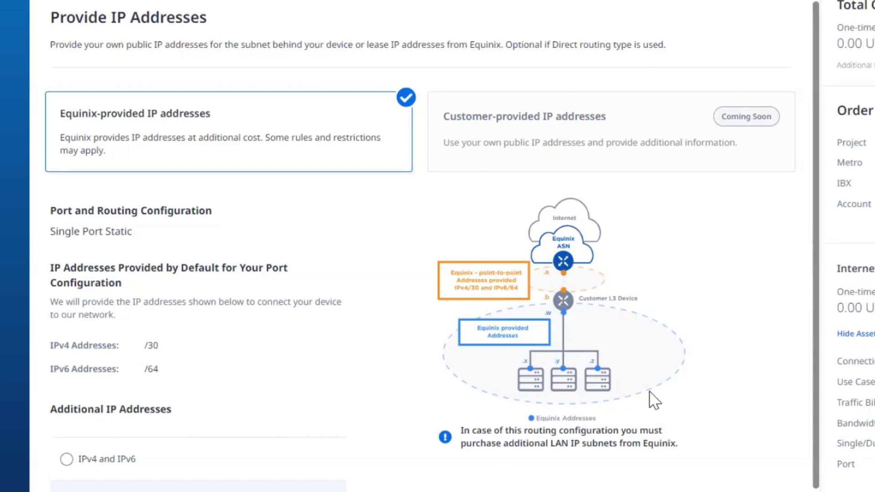
- Request an additional IPv4-only /30 address block and continue to contact information
click(31, 387)
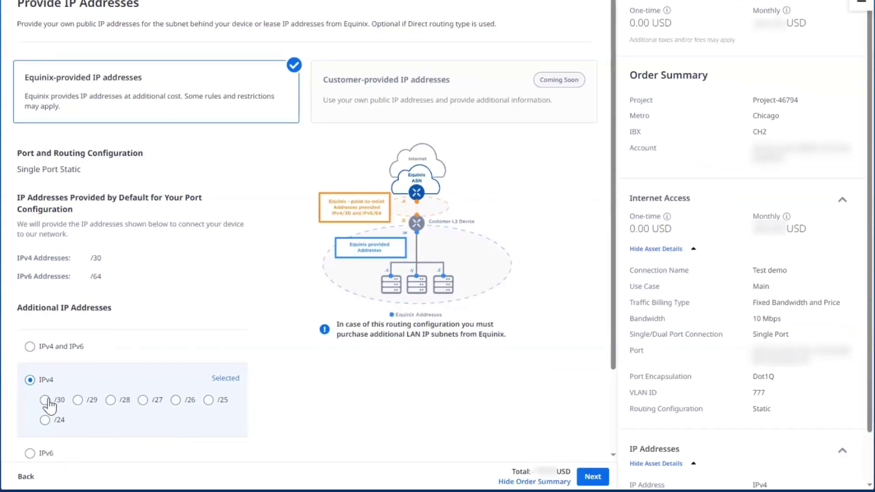
click(45, 401)
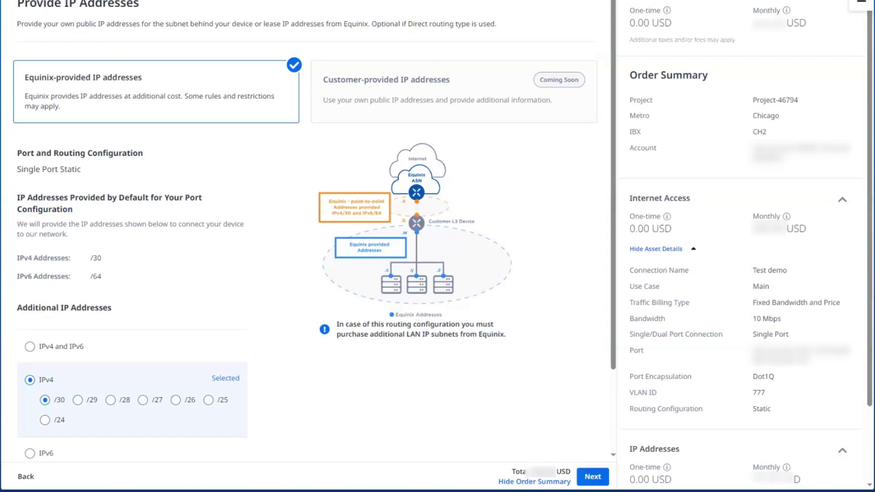
scroll(777, 439, down, 2)
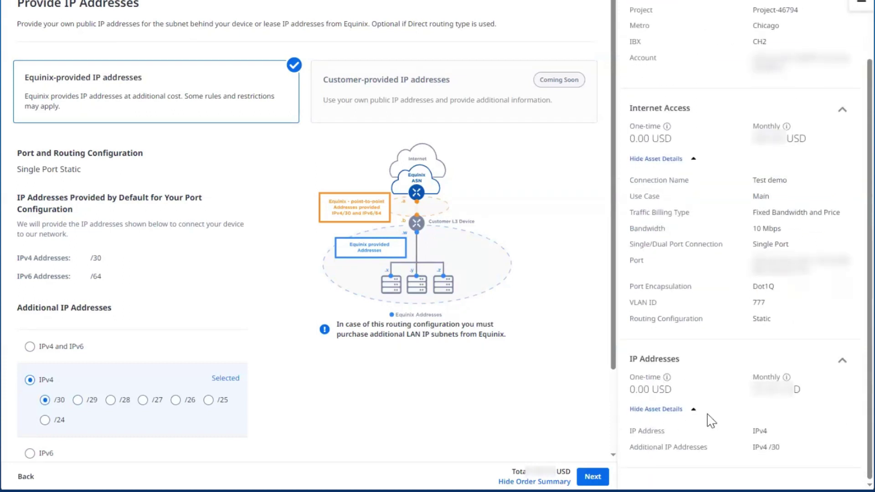
scroll(712, 419, up, 2)
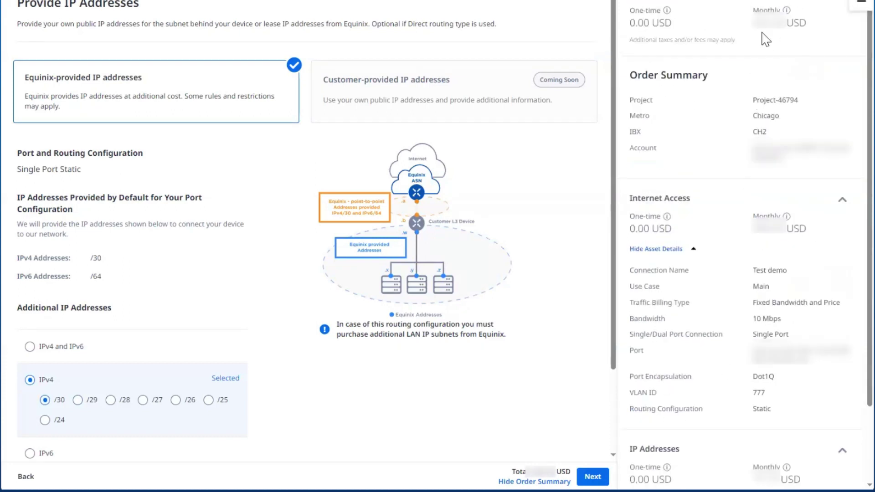
scroll(502, 328, down, 2)
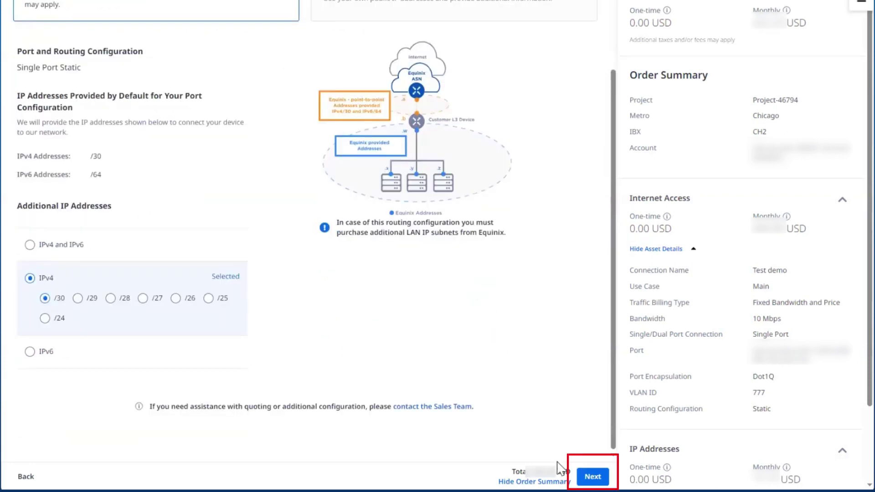
click(592, 477)
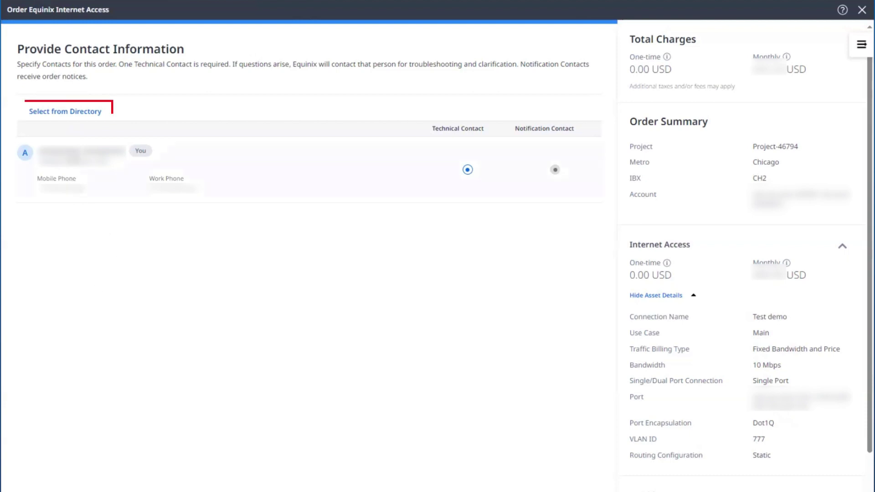
- Close the contact directory without adding anyone, keep the default contacts, and proceed to review
click(66, 113)
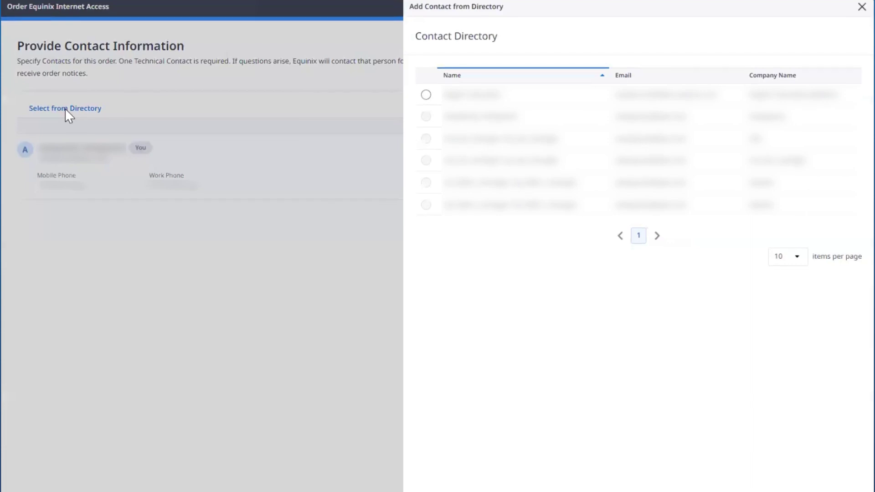
scroll(467, 314, down, 2)
click(429, 474)
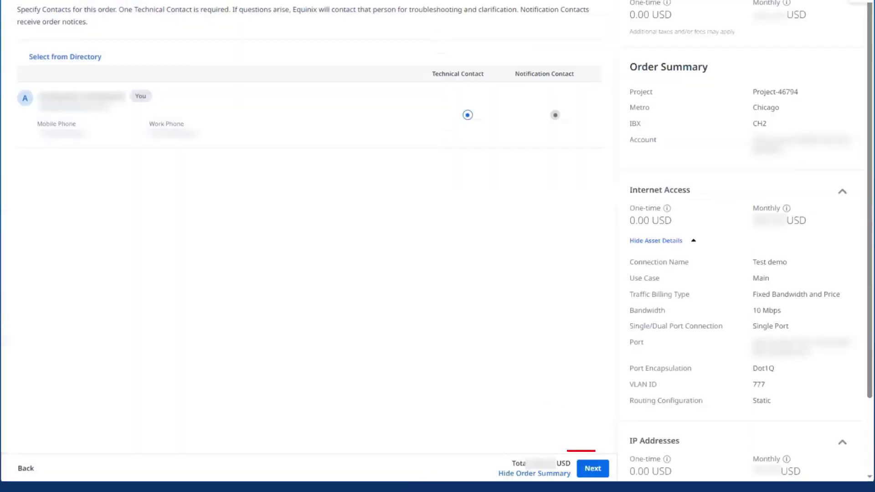
click(592, 469)
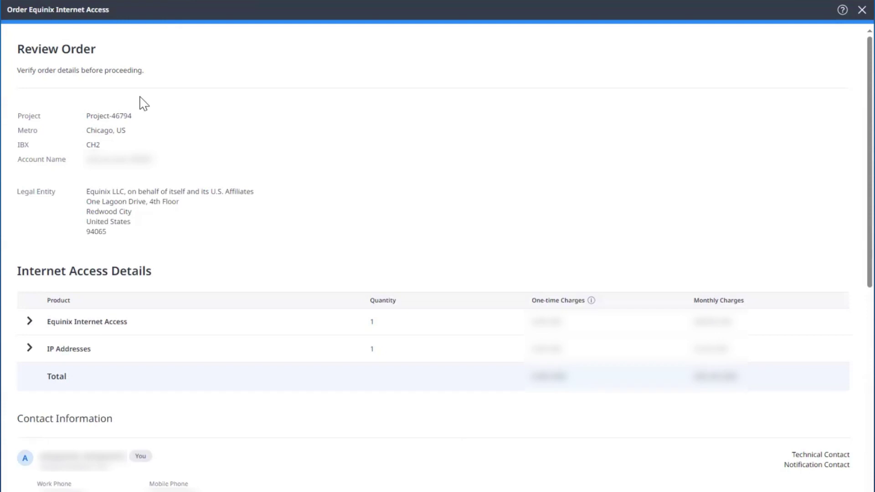
- Expand the Equinix Internet Access and IP Addresses rows to check 10 Mbps, VLAN 777 and IPv4 /30
click(29, 321)
scroll(196, 254, down, 5)
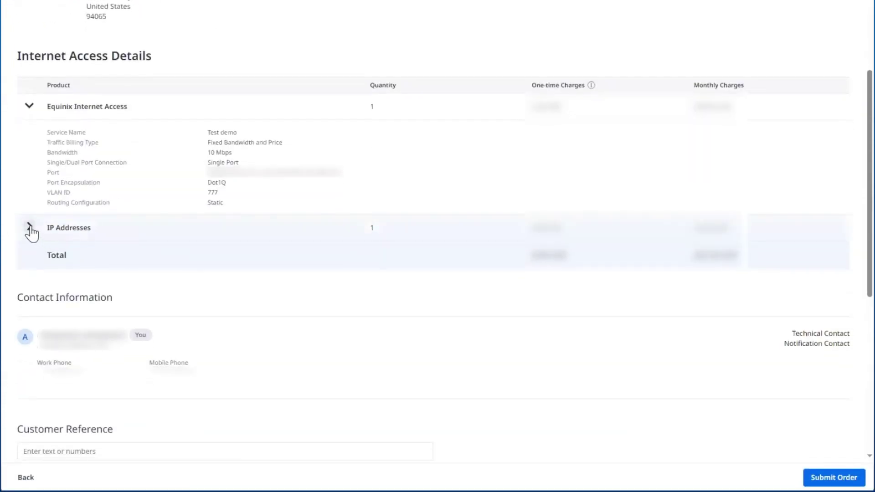
click(29, 228)
scroll(296, 194, down, 4)
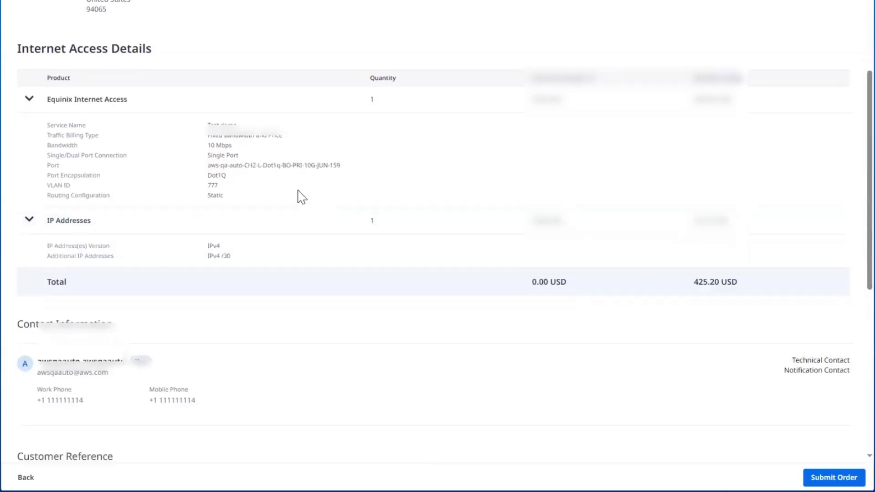
scroll(313, 210, down, 4)
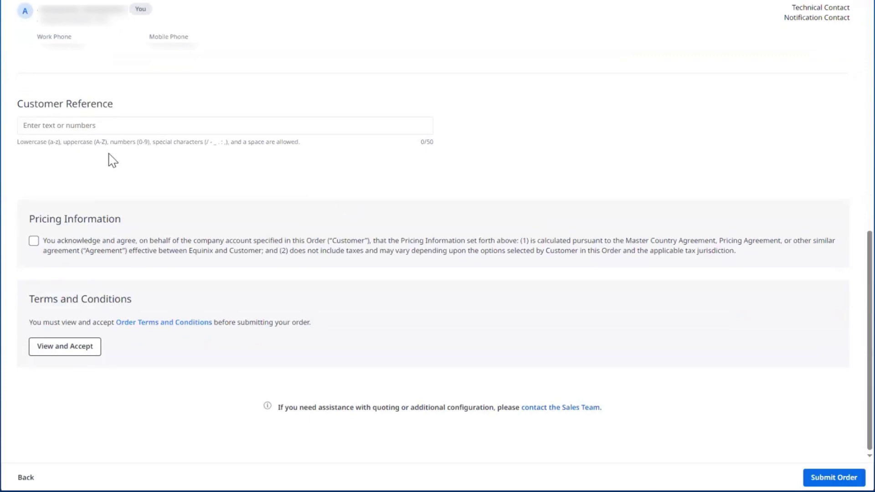
- Tick the pricing acknowledgement, then read through and accept the Order Terms and Conditions
click(33, 242)
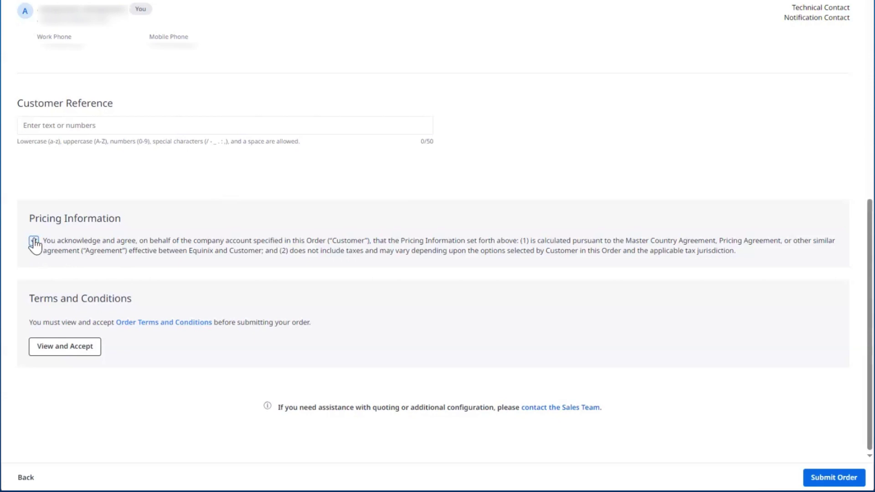
click(168, 325)
scroll(621, 221, down, 10)
scroll(621, 222, down, 20)
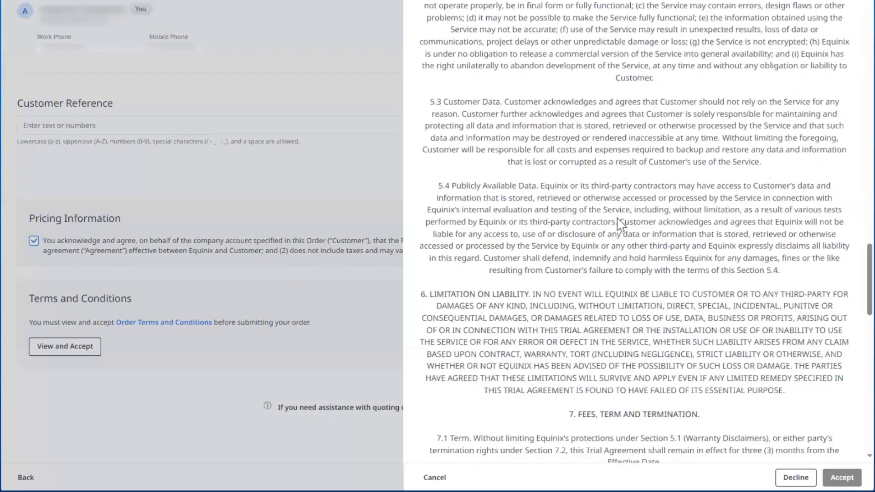
click(423, 440)
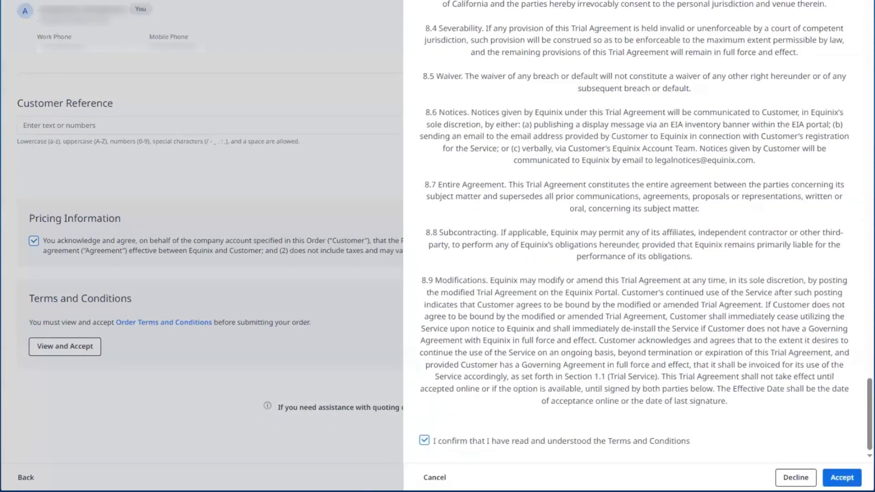
click(842, 477)
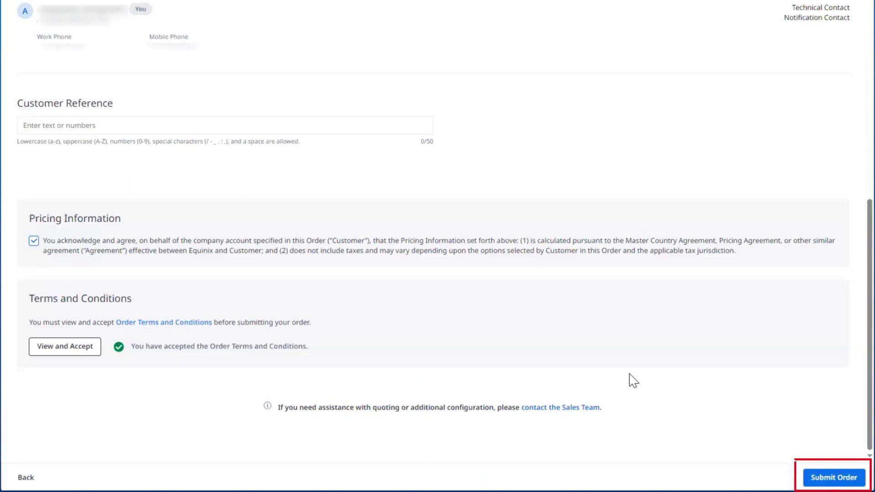
- Submit the Chicago CH2 10 Mbps Internet Access order from the review page
click(834, 477)
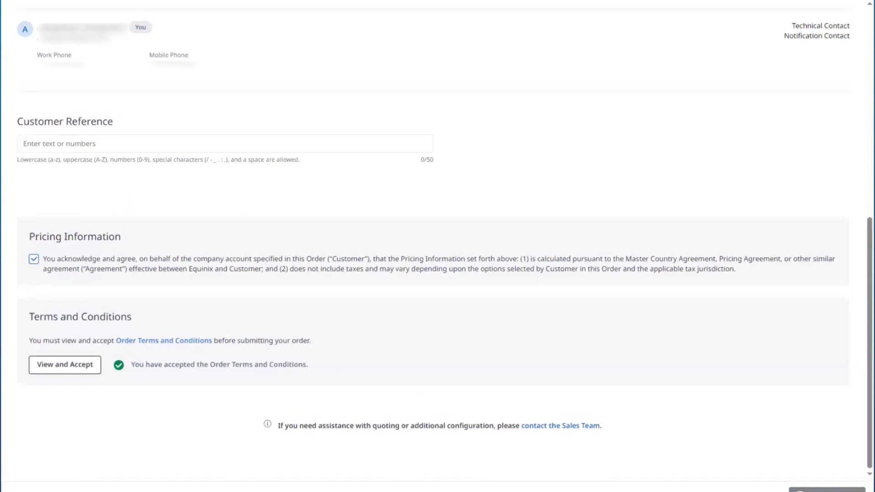